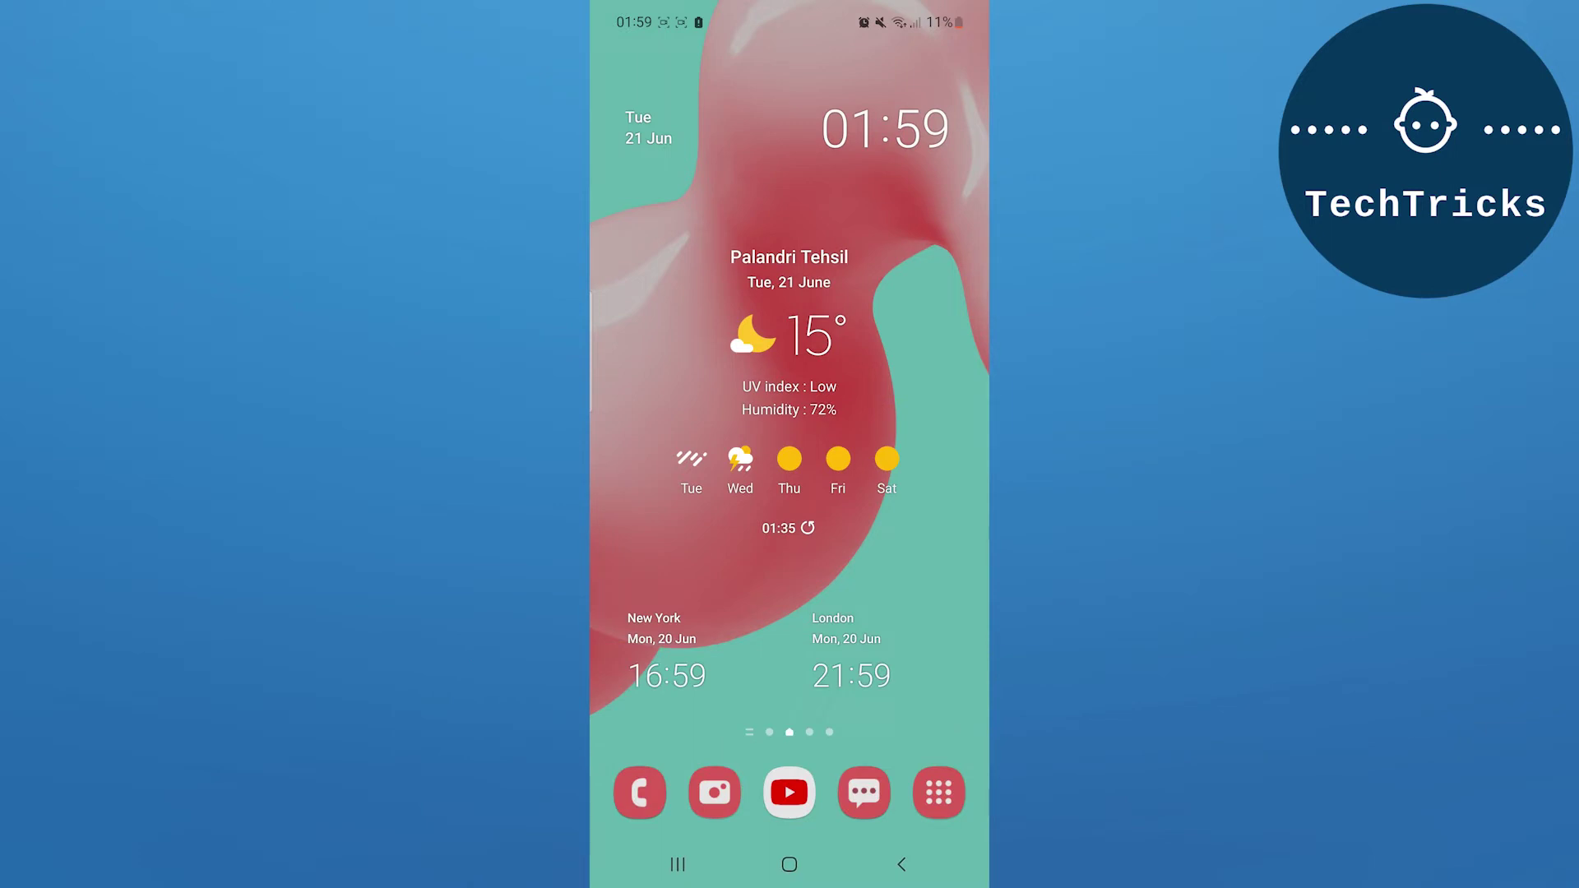
# Open the Android app drawer from the home screen dock
pyautogui.click(939, 793)
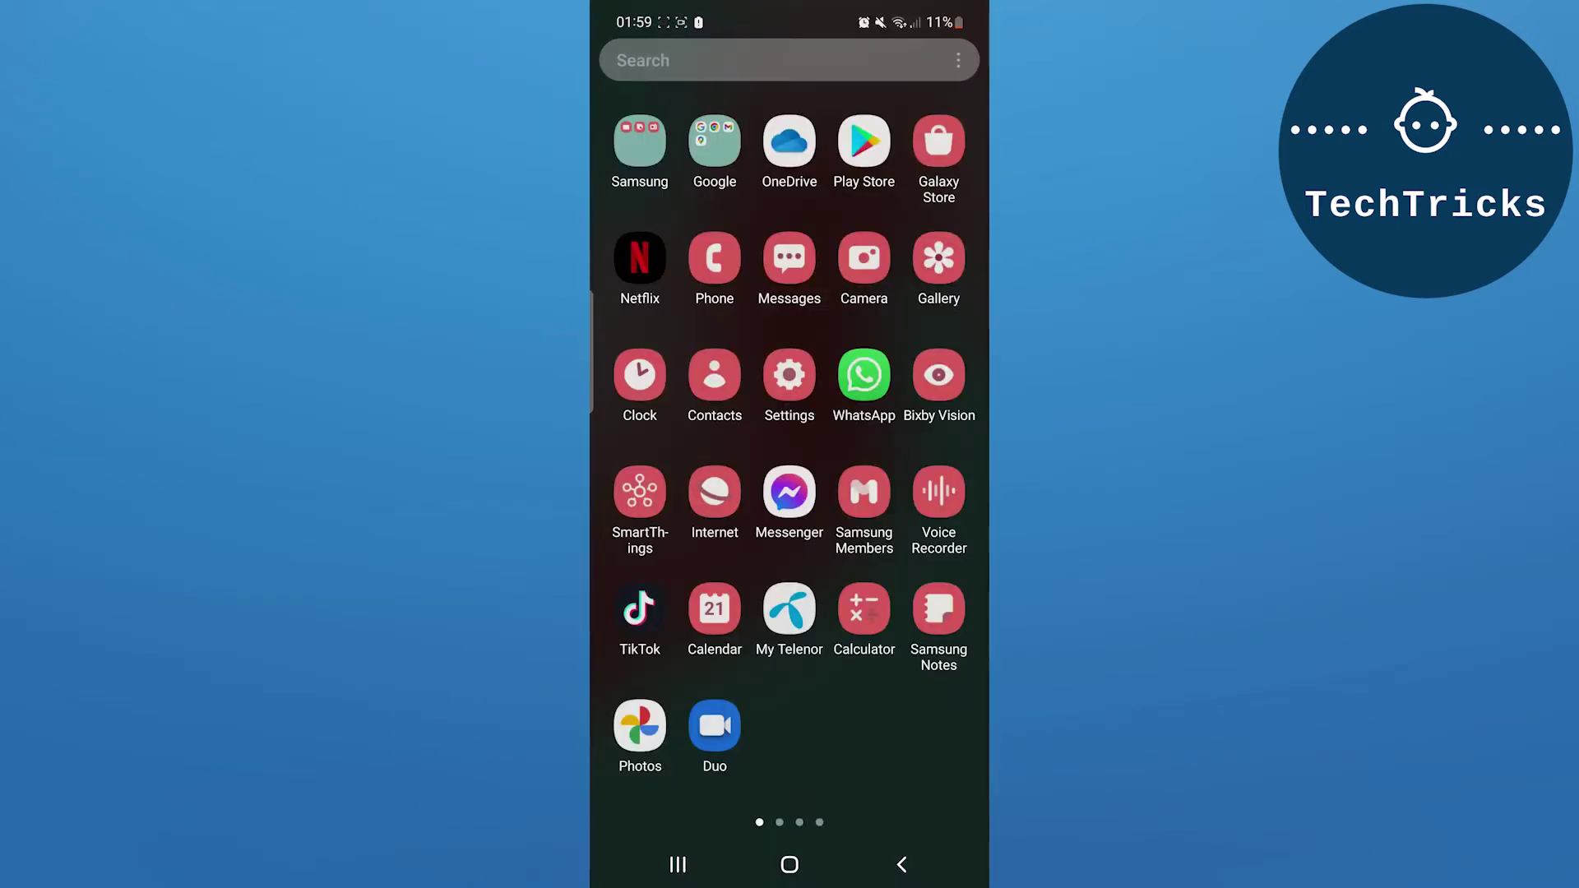
# Launch Gmail from the Google folder and go to Settings via the side menu
pyautogui.click(715, 142)
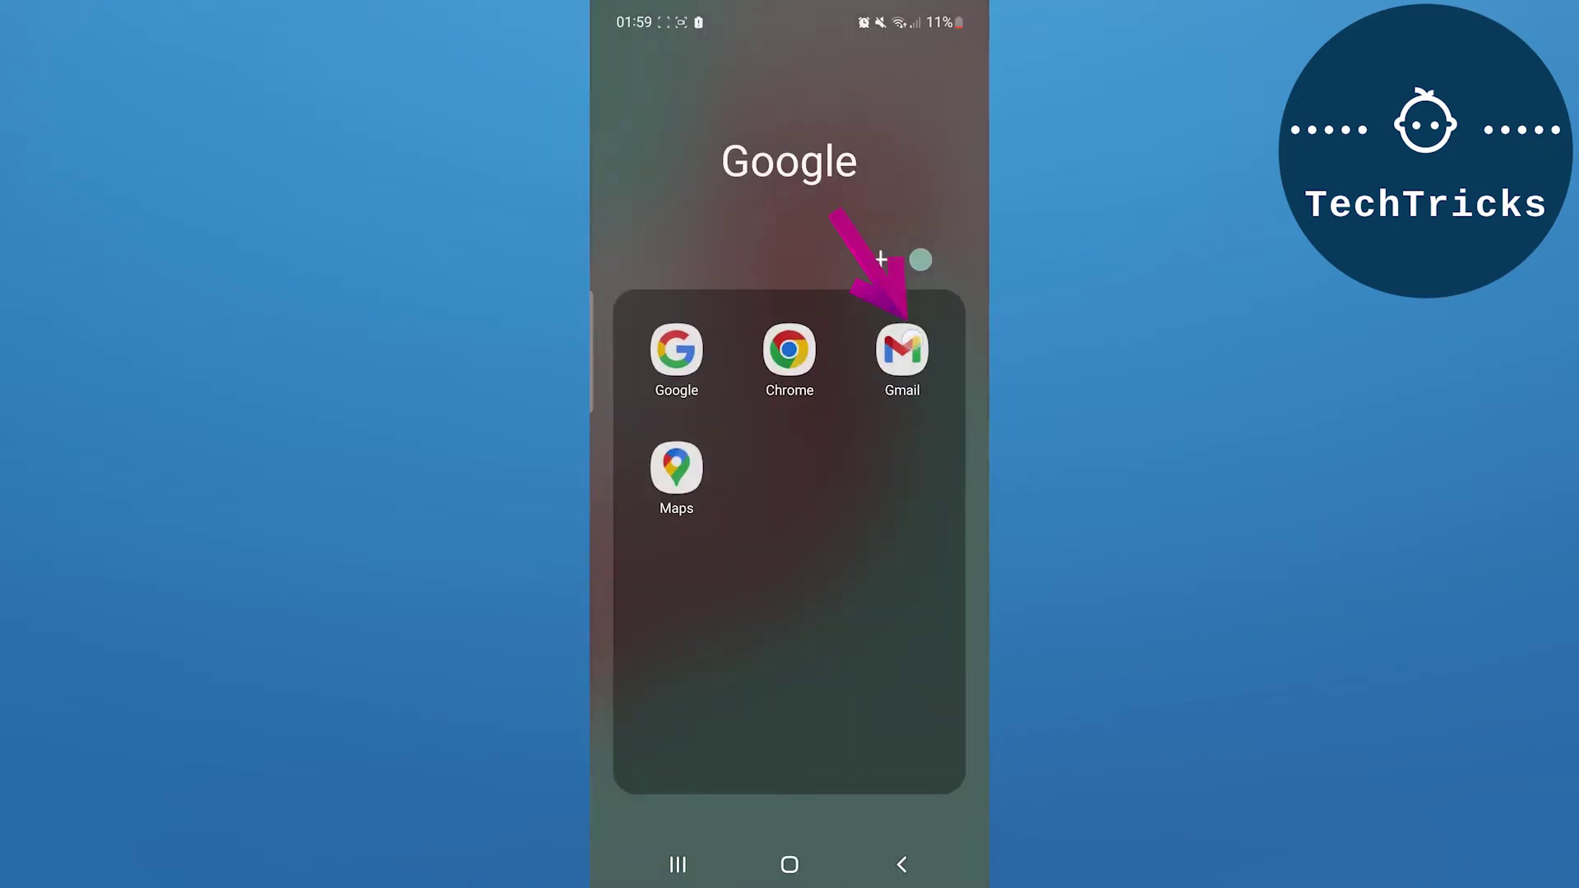
pyautogui.click(902, 349)
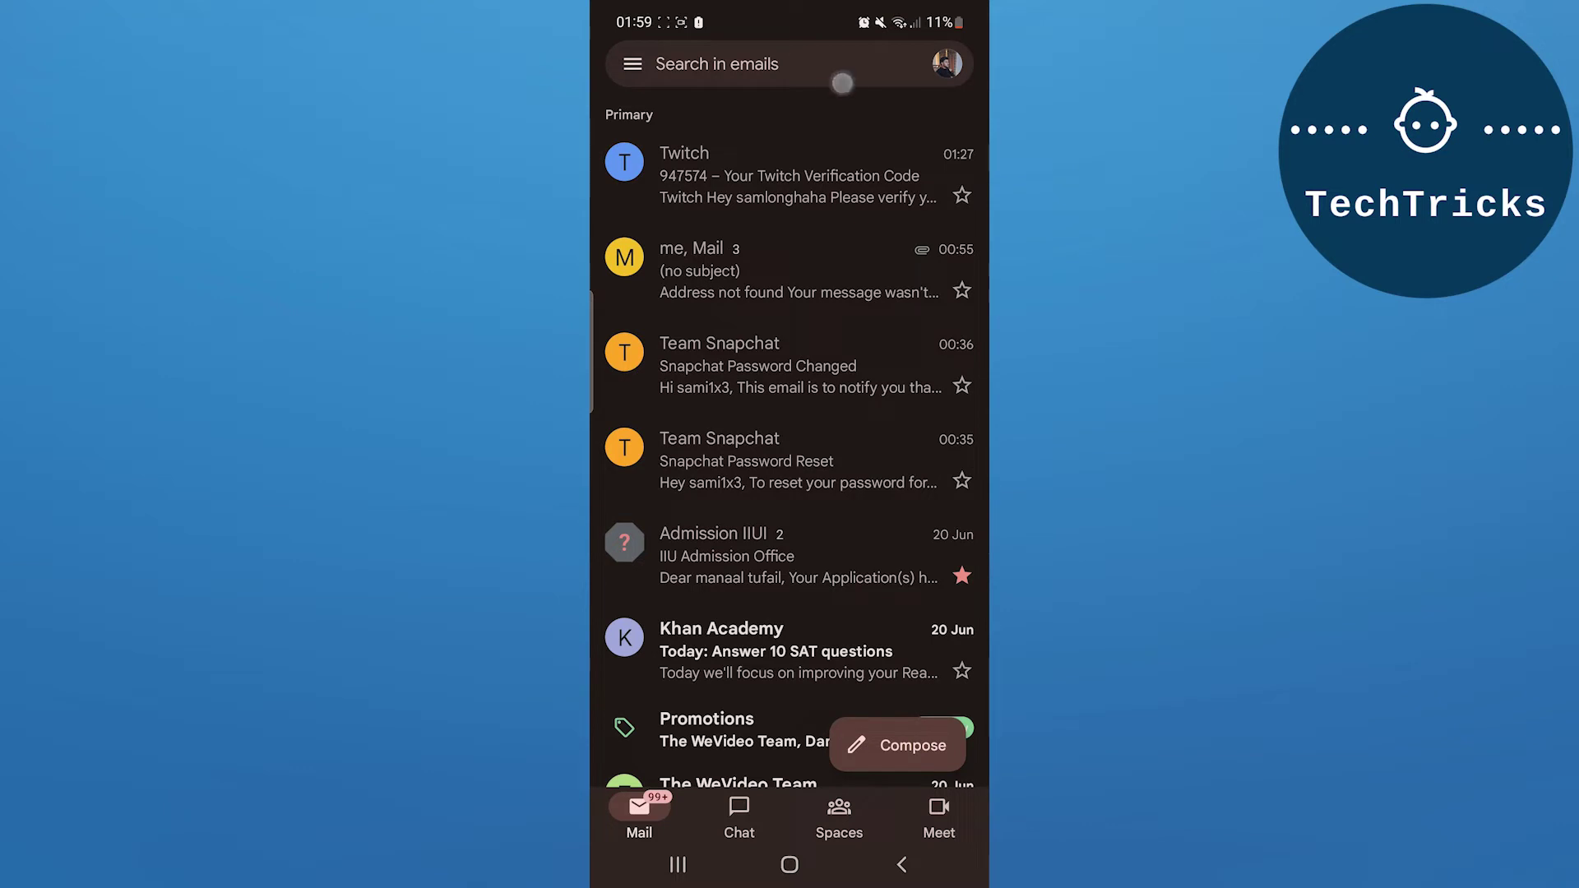
pyautogui.click(631, 63)
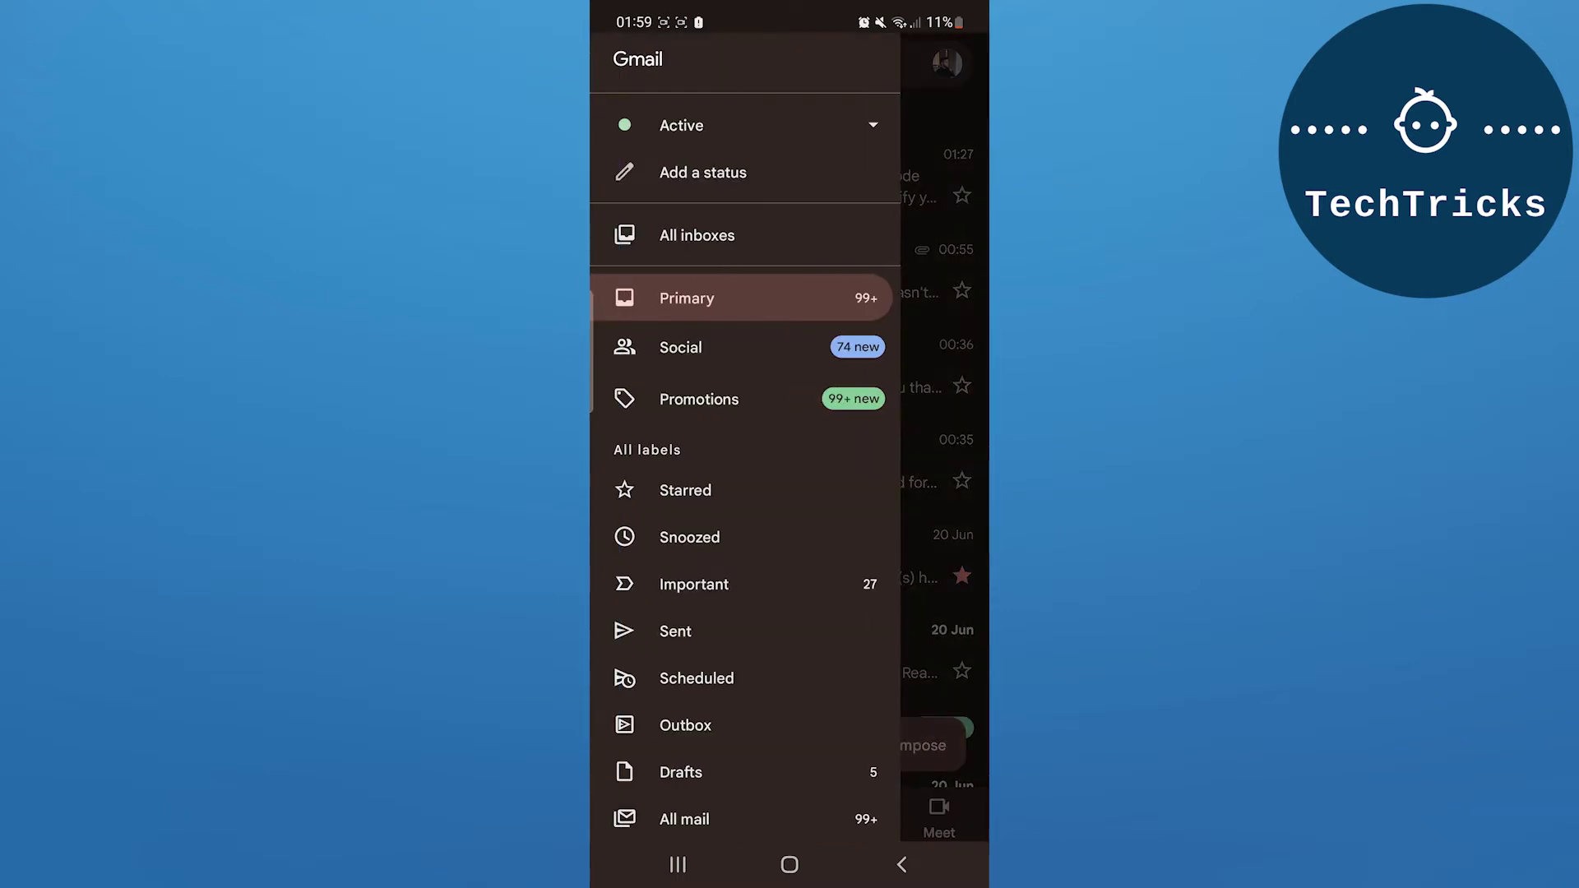
pyautogui.scroll(-5, 807, 482)
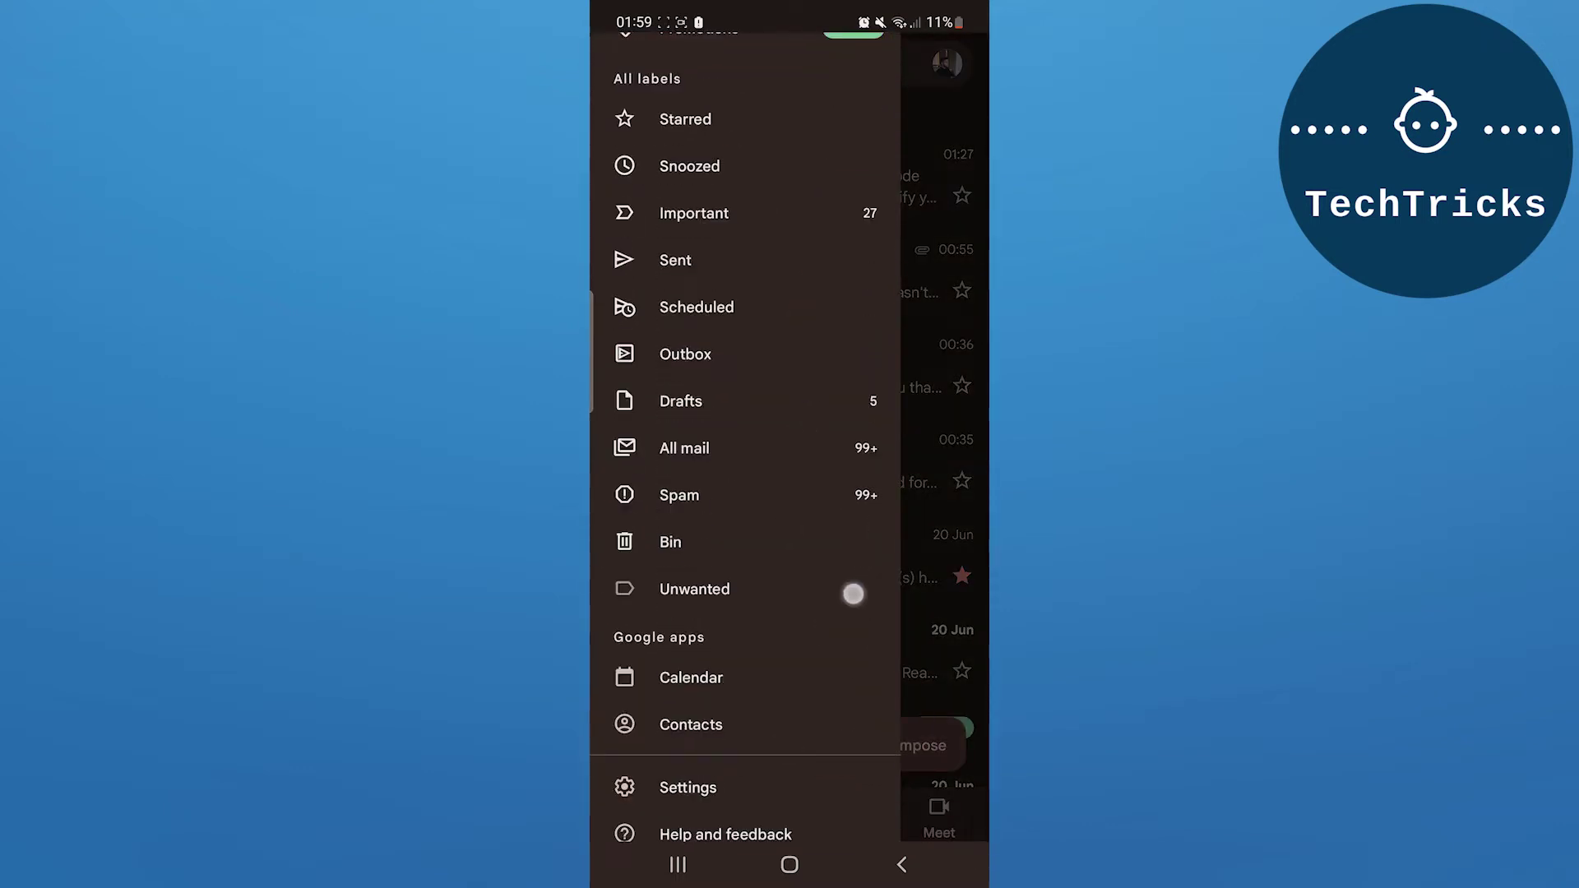
pyautogui.click(770, 771)
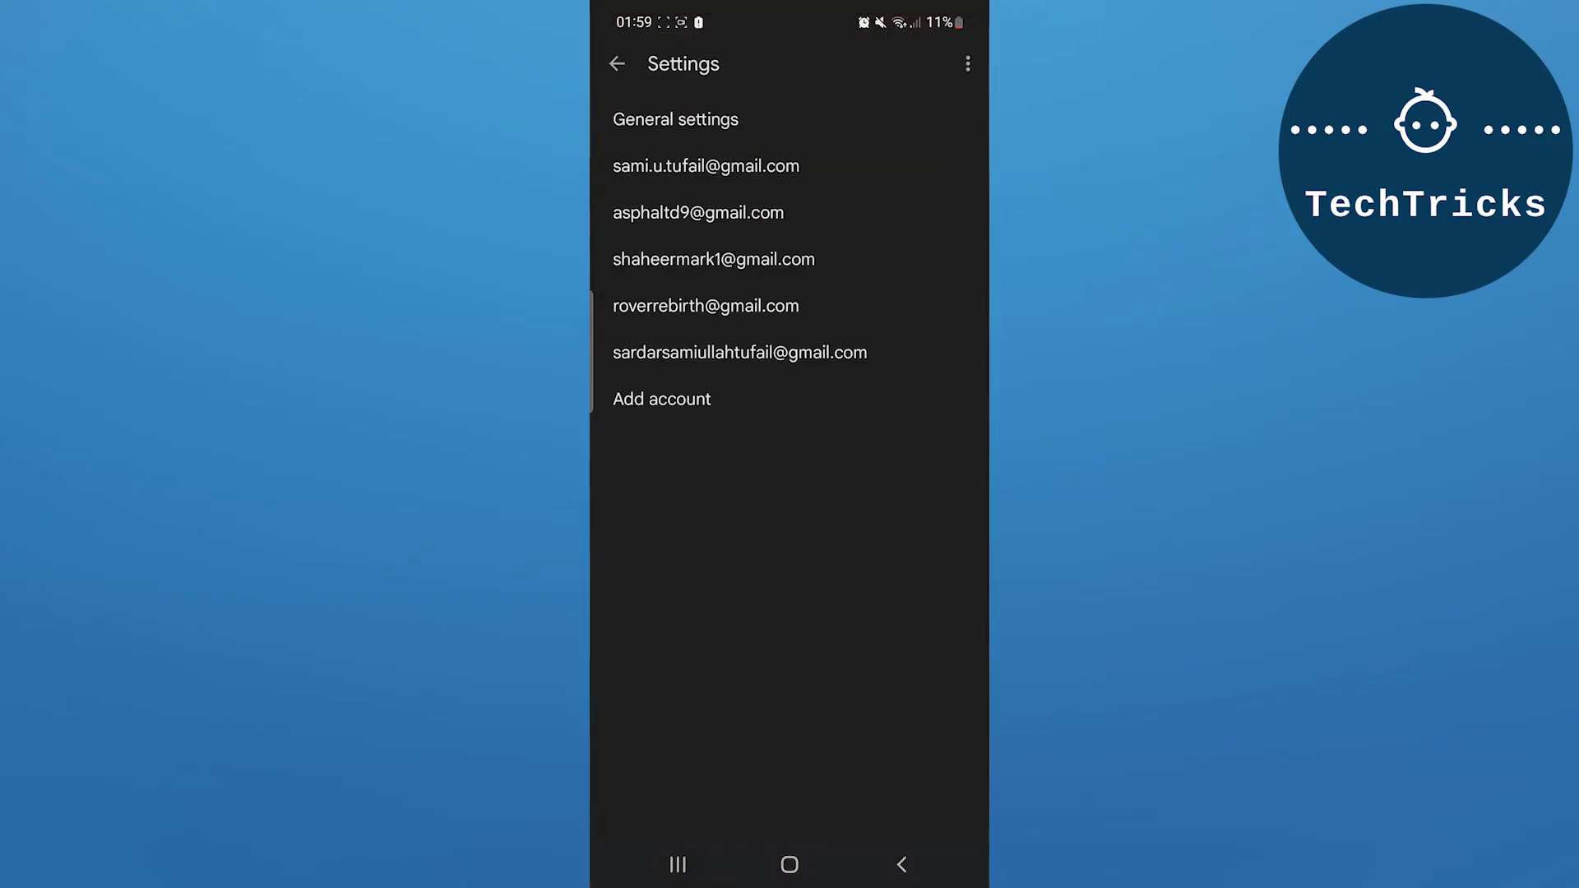
# Open Gmail's General settings page for all accounts
pyautogui.click(676, 120)
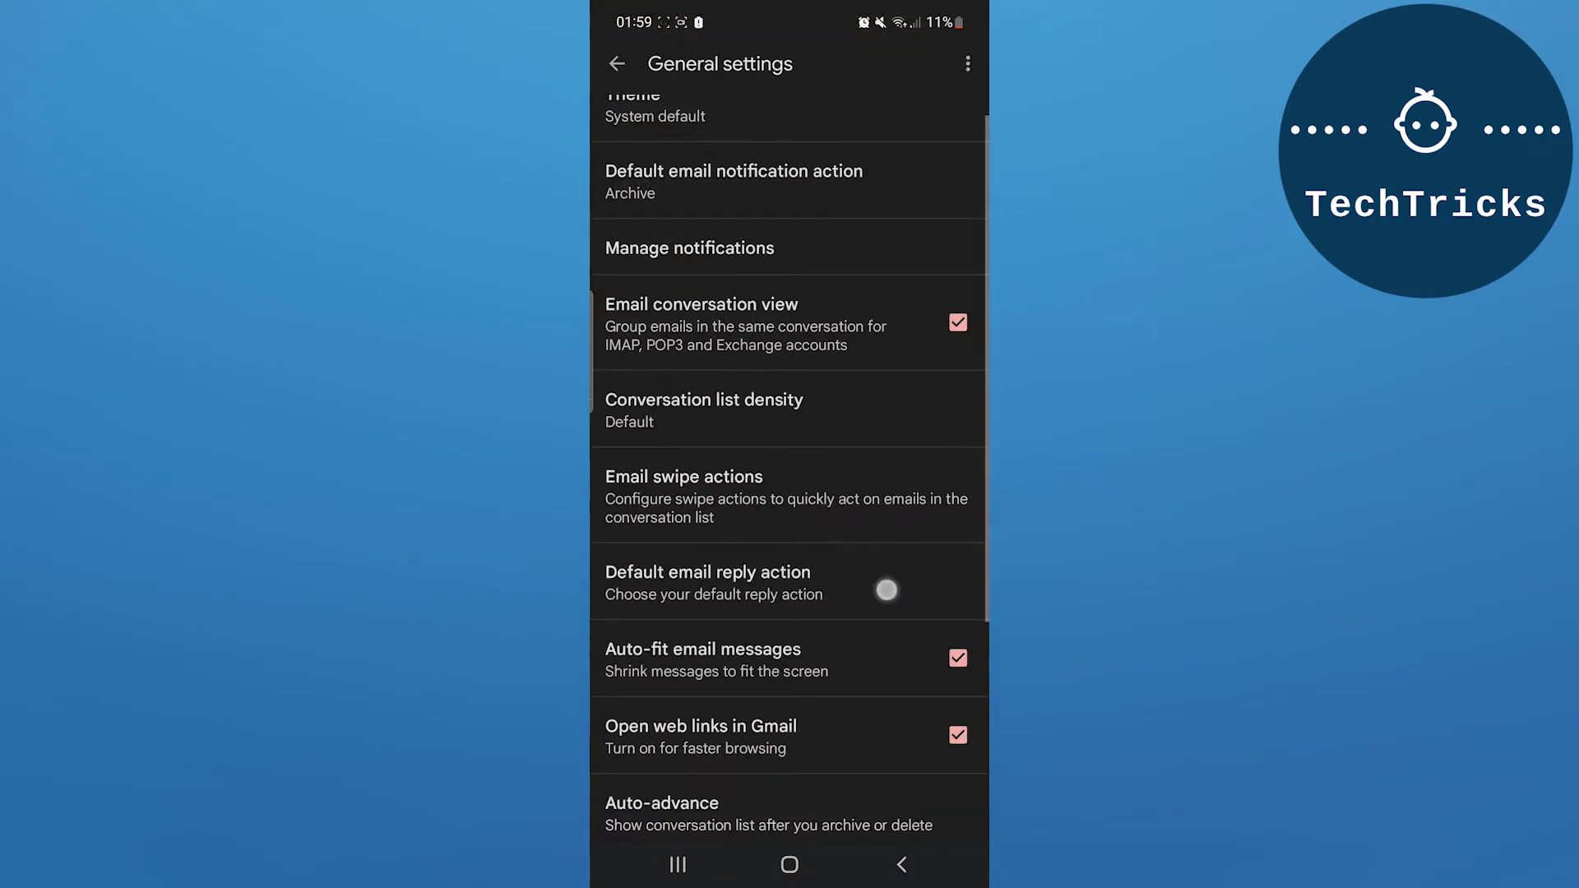
pyautogui.moveTo(888, 617); pyautogui.dragTo(909, 416)
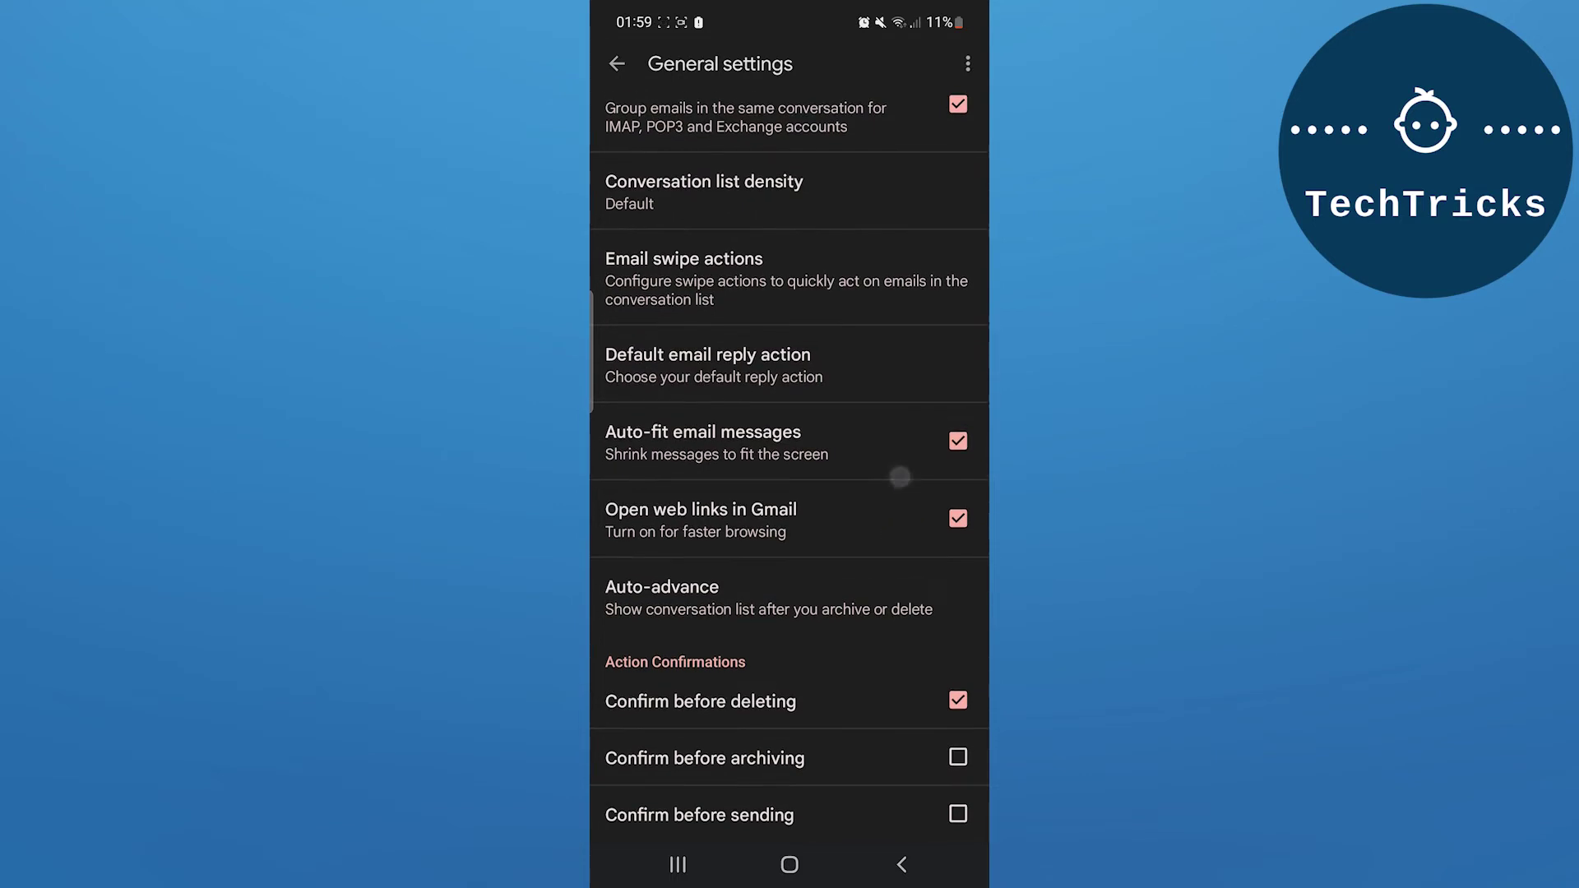
pyautogui.scroll(2, 791, 469)
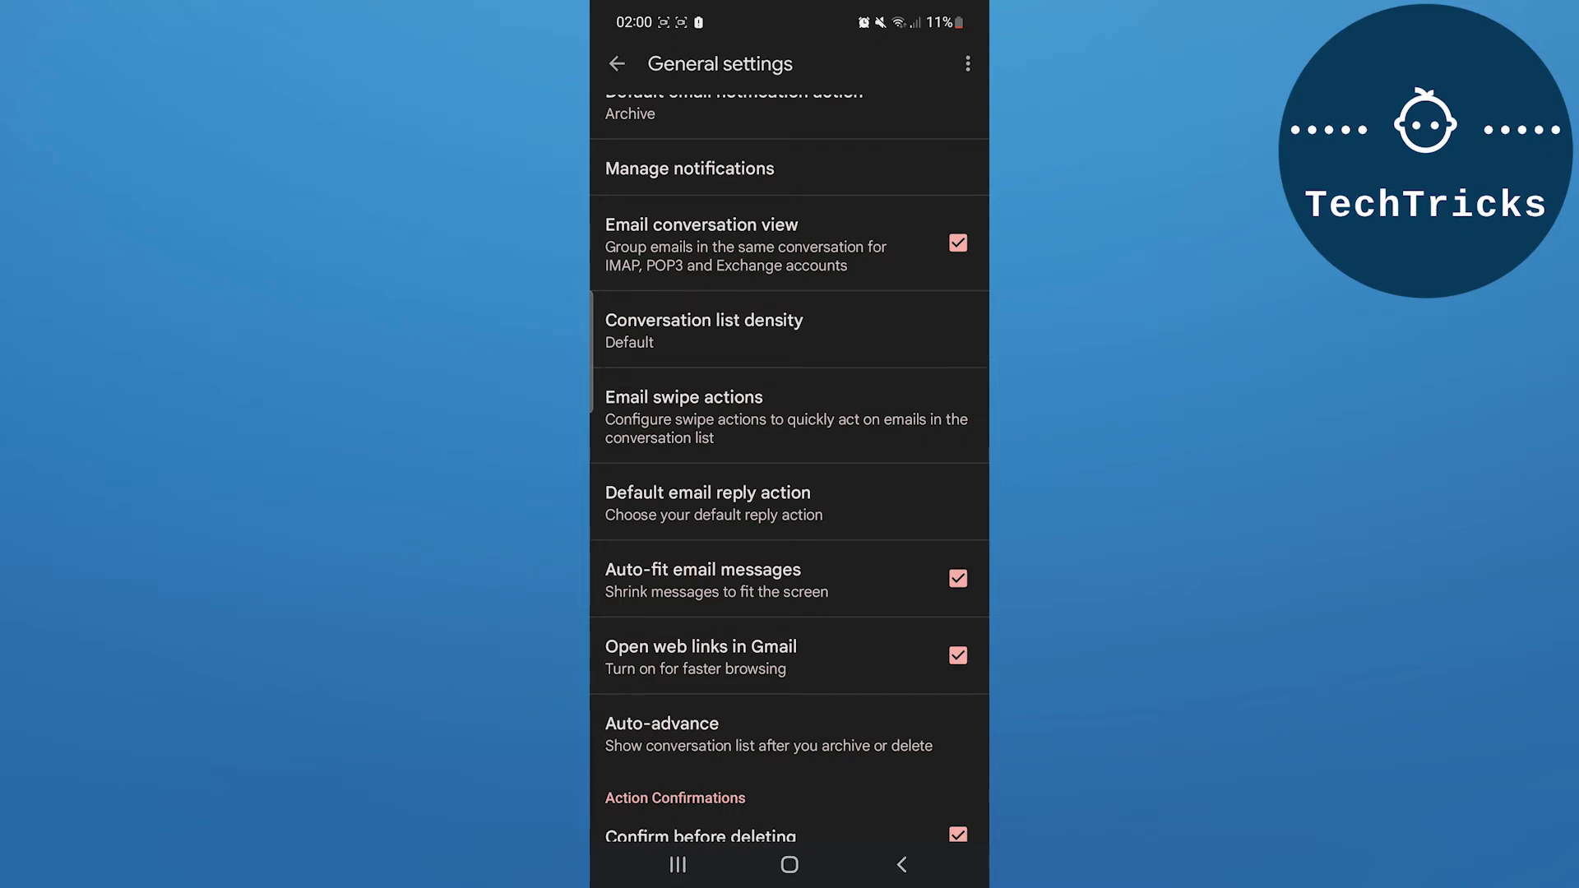
pyautogui.click(845, 251)
pyautogui.click(938, 243)
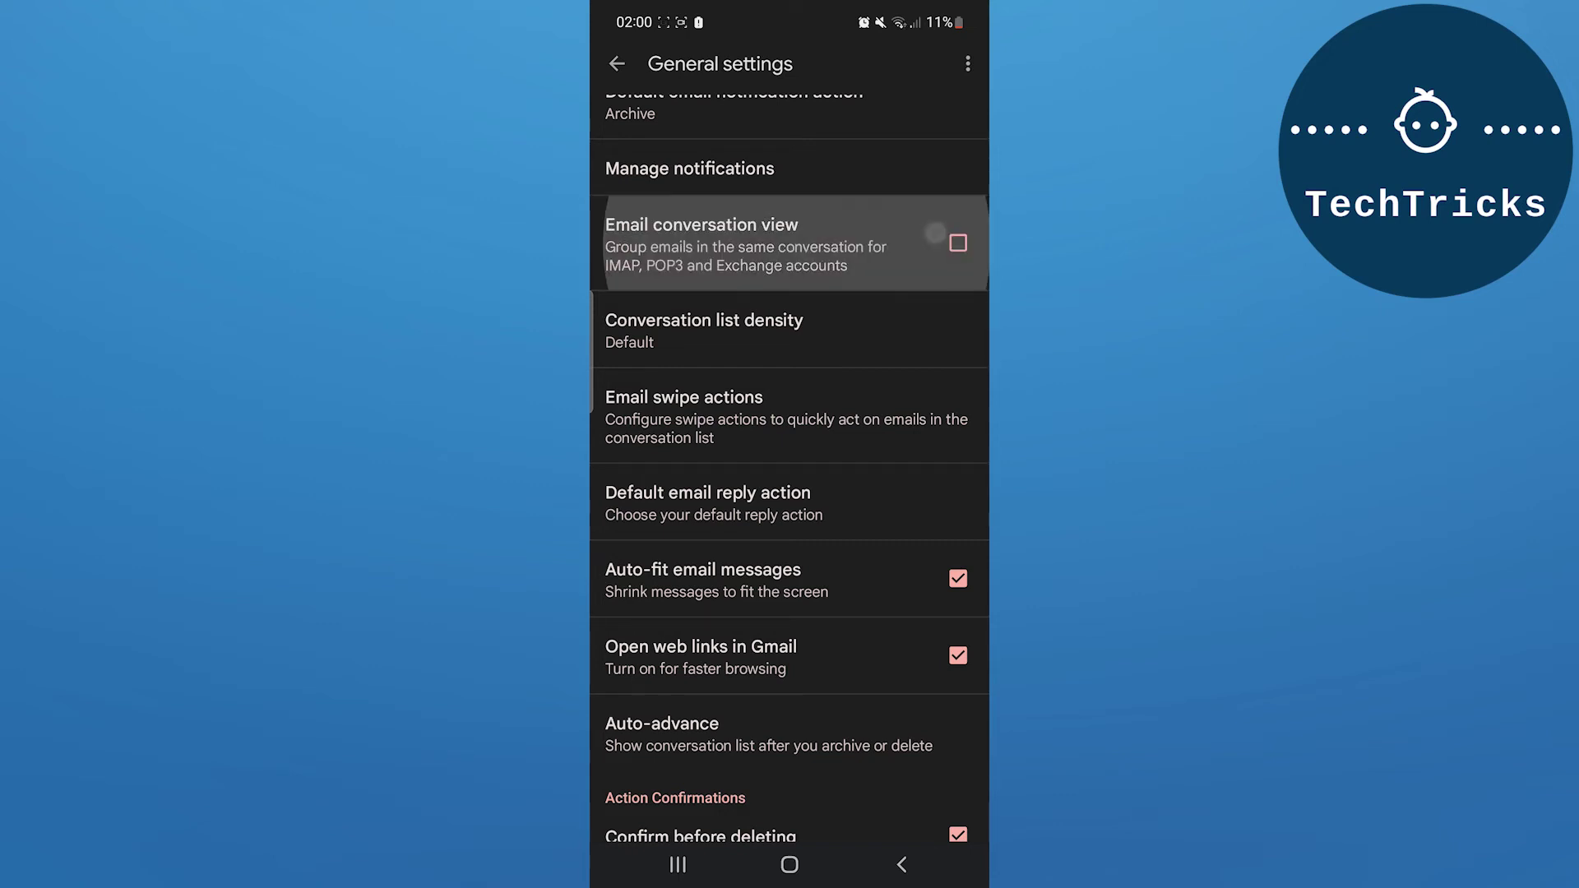